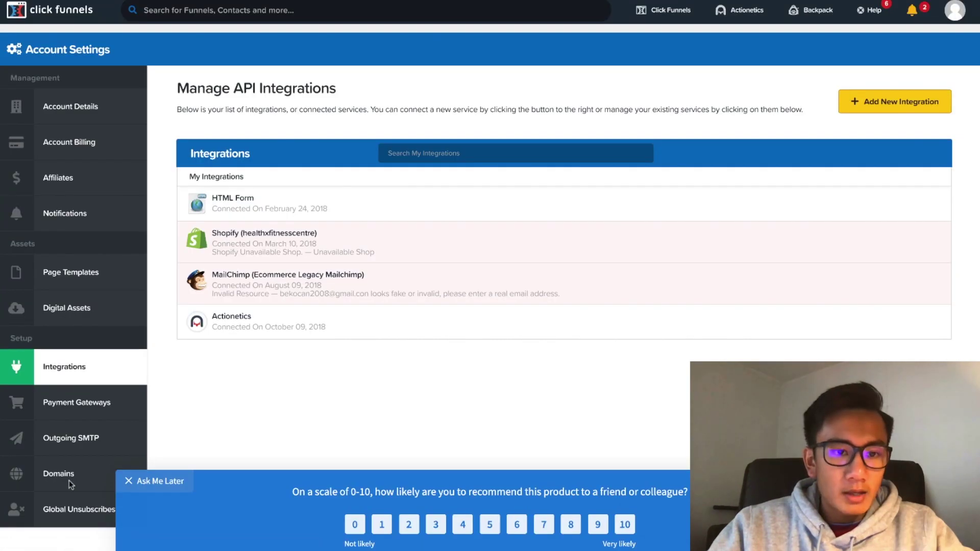
left_click(137, 483)
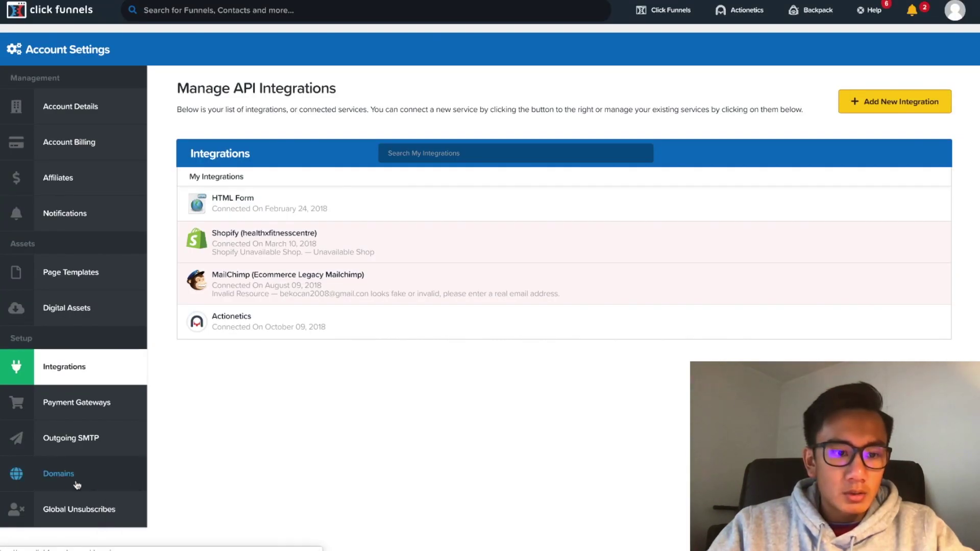
left_click(57, 487)
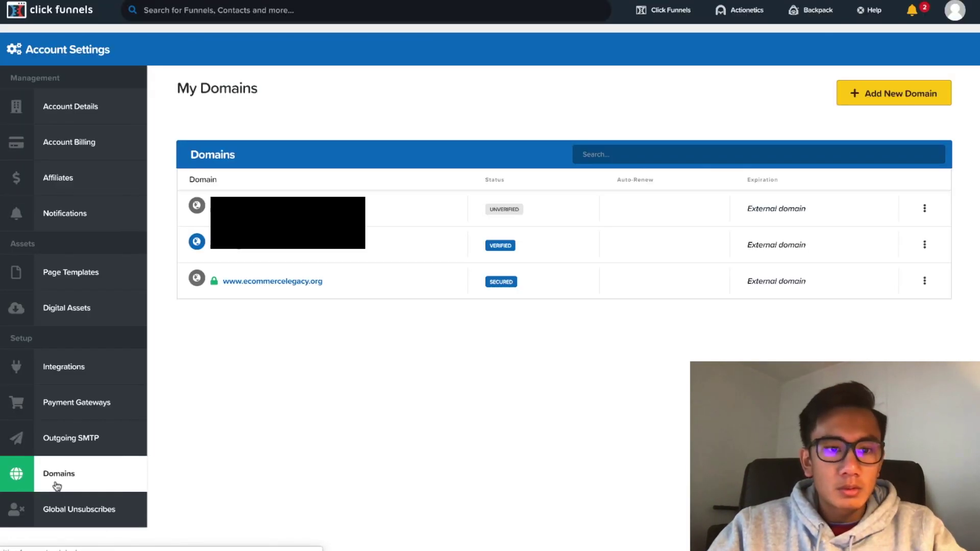
left_click(875, 95)
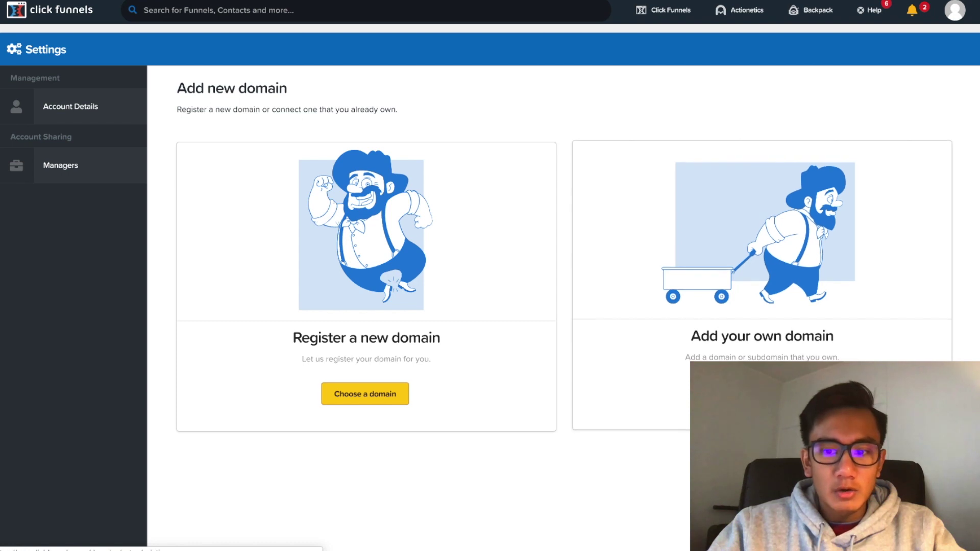
left_click(761, 394)
type("www.andymai.o")
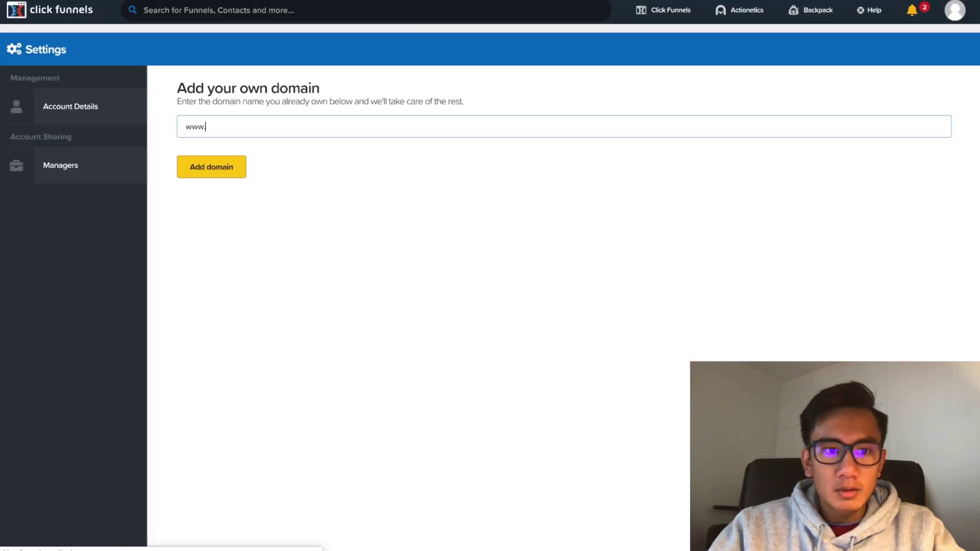
type("rg")
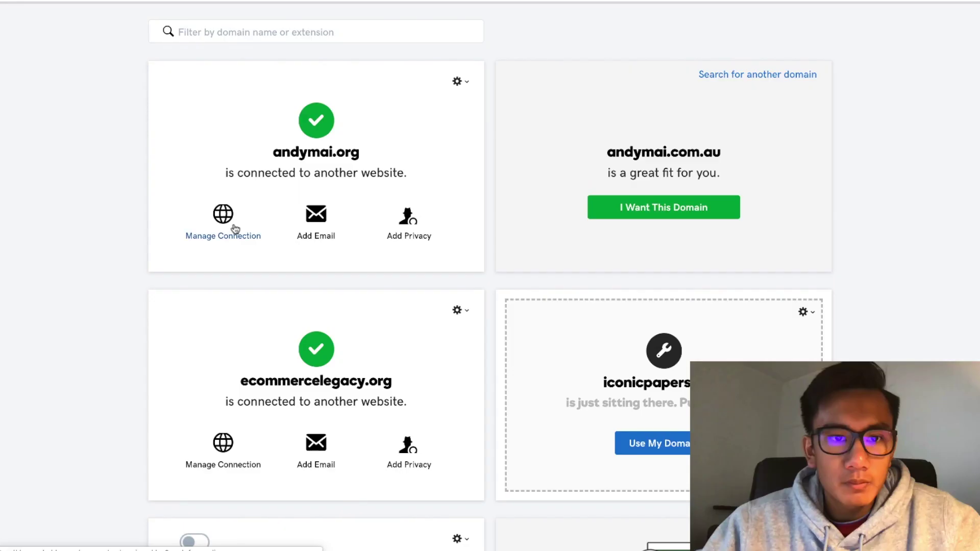
Create a www CNAME record pointing to target.clickfunnels.com in andymai.org's GoDaddy DNS and save it.
left_click(228, 237)
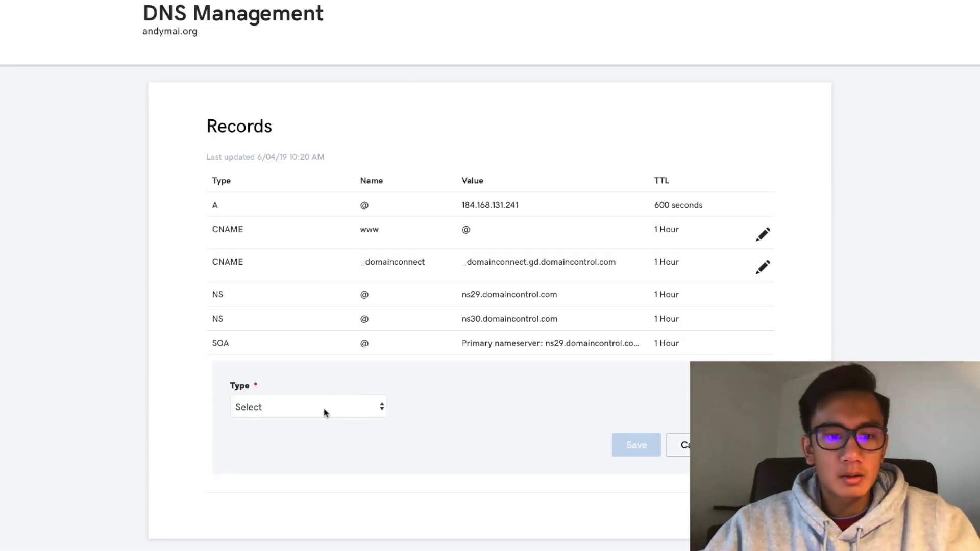
left_click(322, 411)
left_click(444, 395)
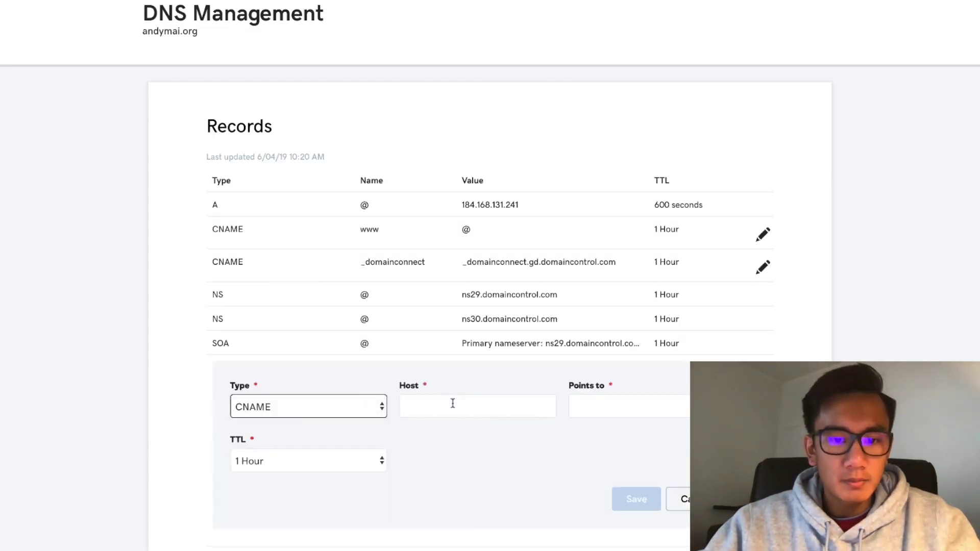
left_click(453, 403)
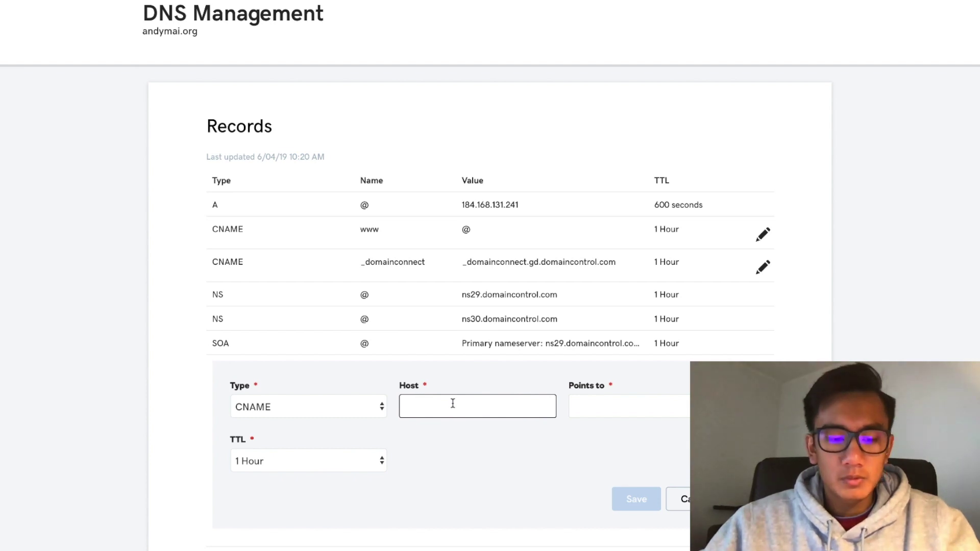
type("www")
left_click(598, 414)
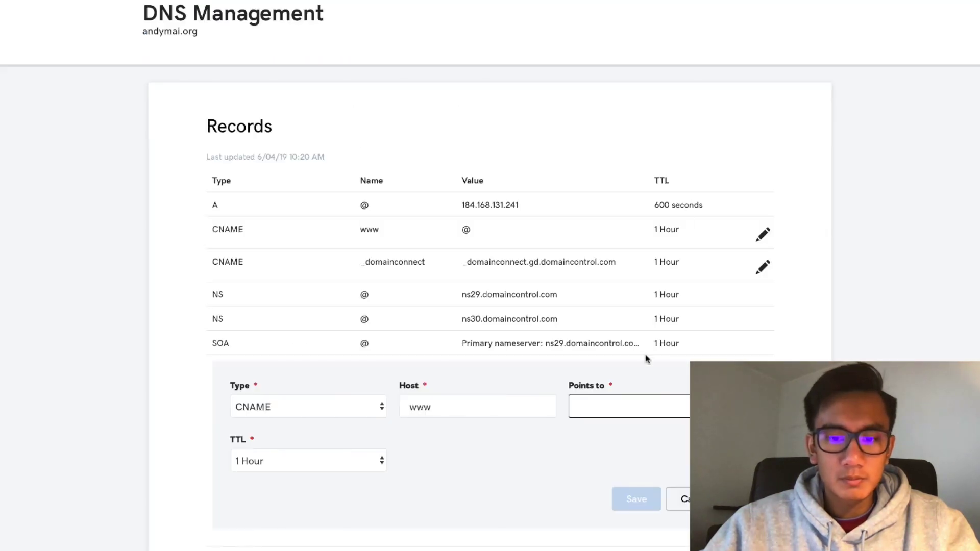
type("ta")
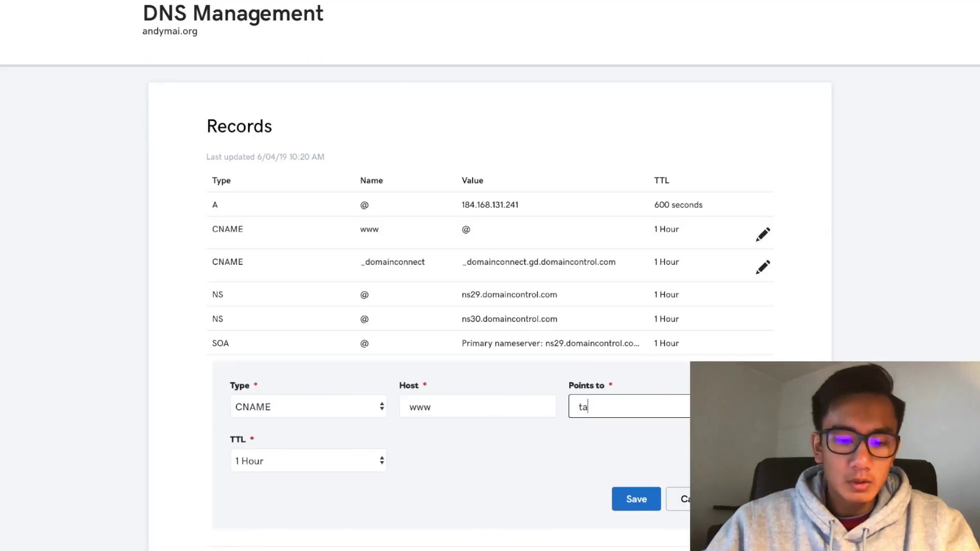
type("rget.clickfu")
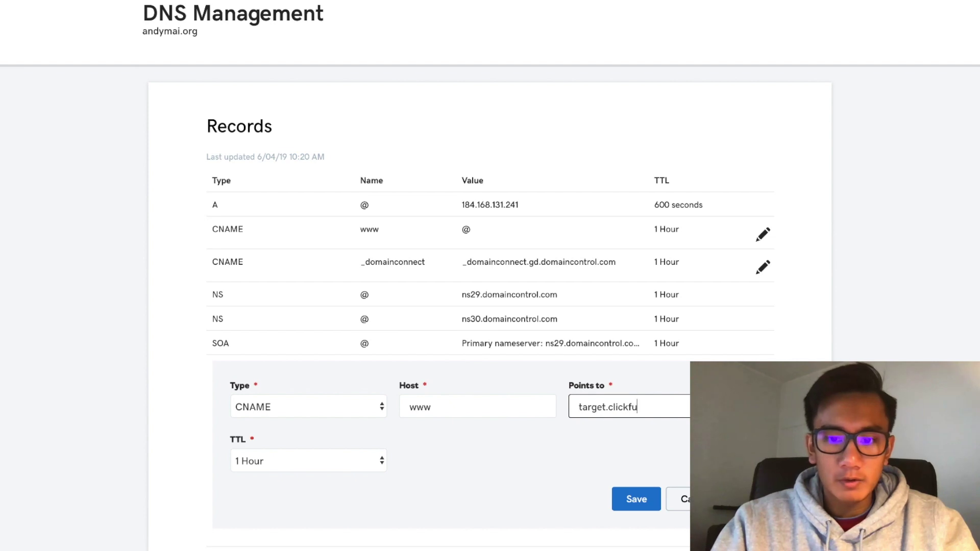
type("nnels")
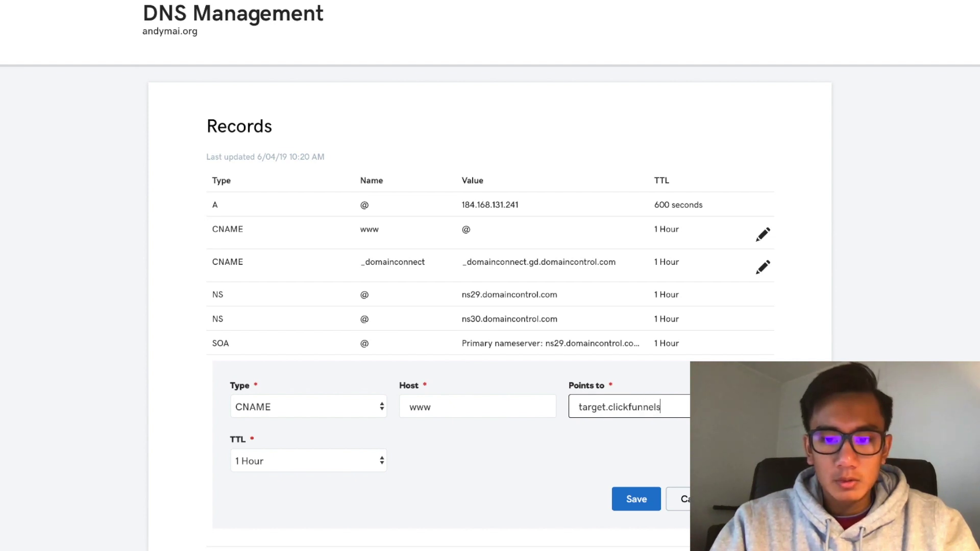
type(".com")
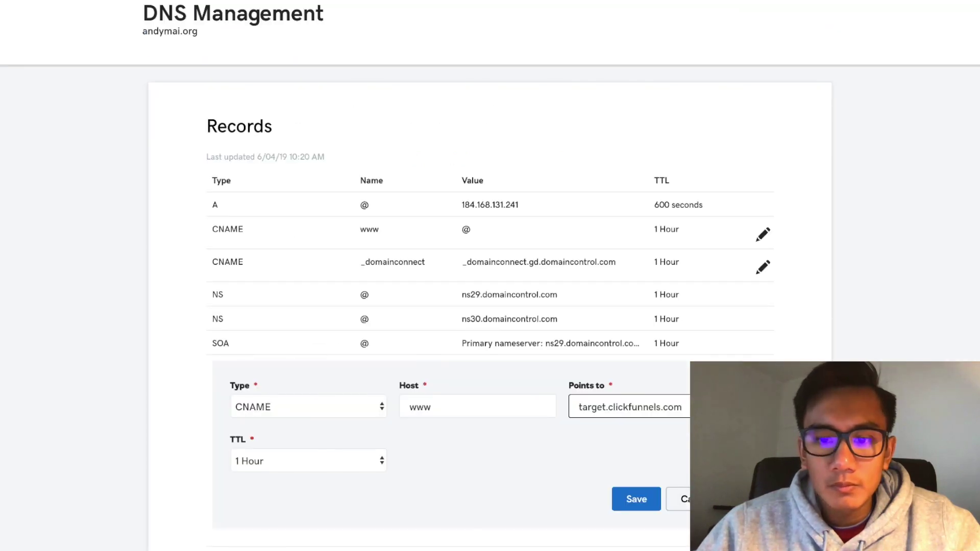
left_click(644, 495)
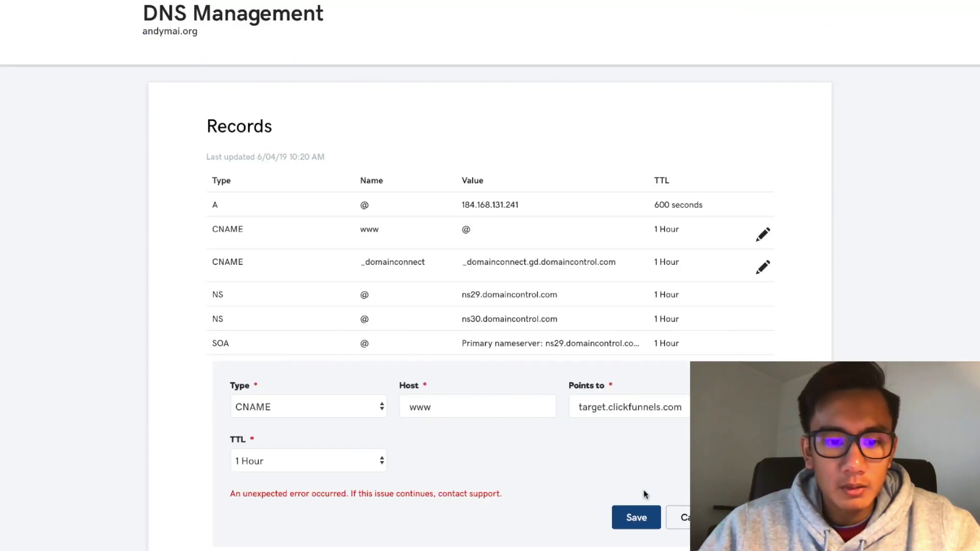
Open the existing www CNAME record, still pointing to @, for editing in andymai.org's DNS records.
scroll(334, 490, "down", 5)
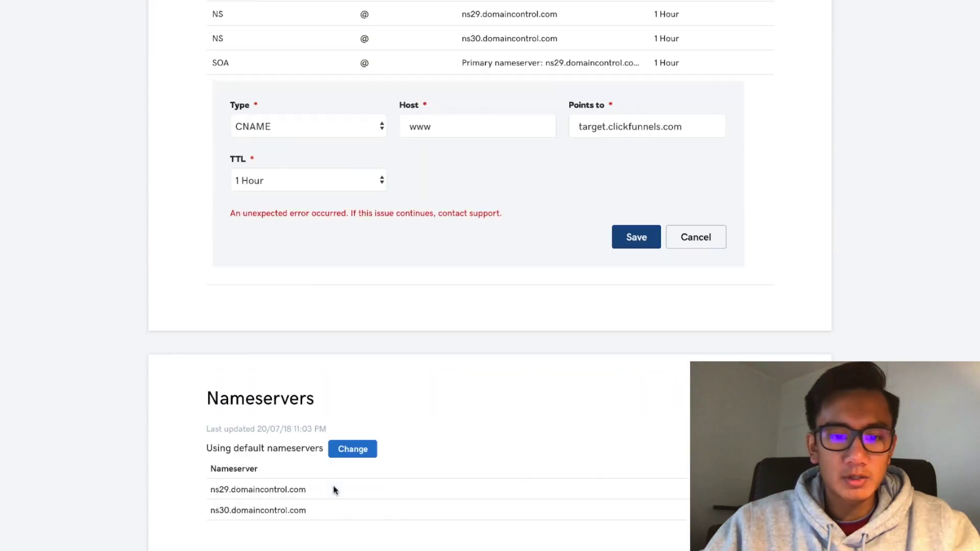
scroll(334, 490, "down", 10)
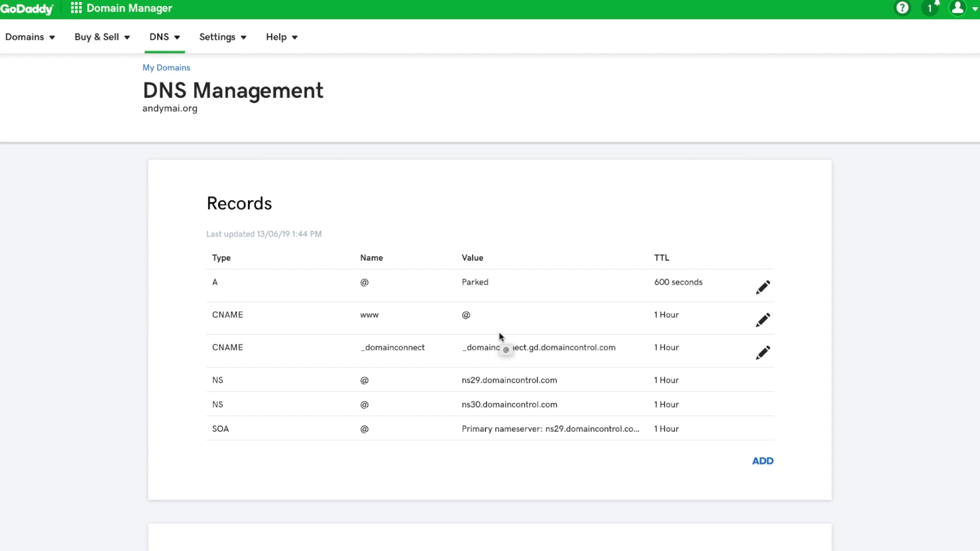
left_click(763, 320)
Replace the www CNAME's @ target with target.clickfunnels.com, keeping TTL 1 Hour, and save.
left_click(486, 387)
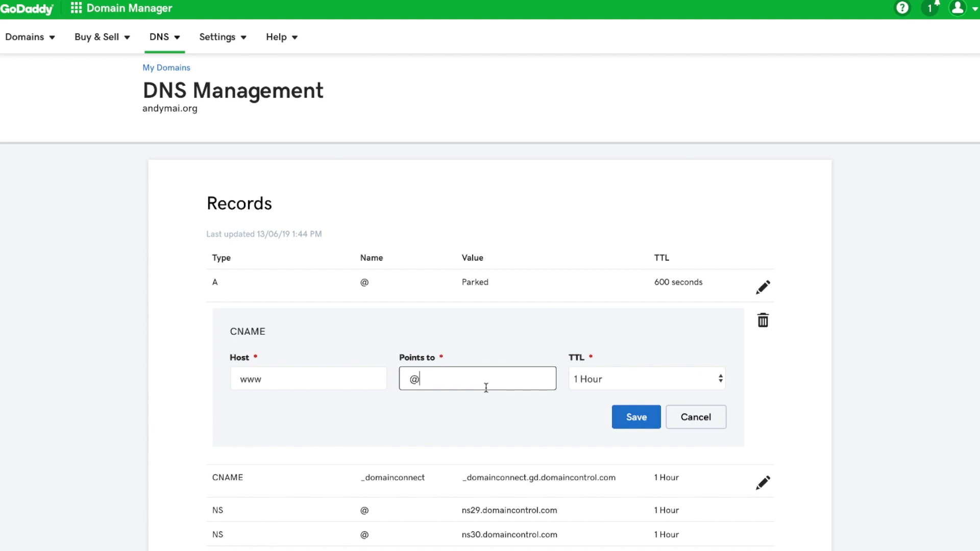
key("BackSpace")
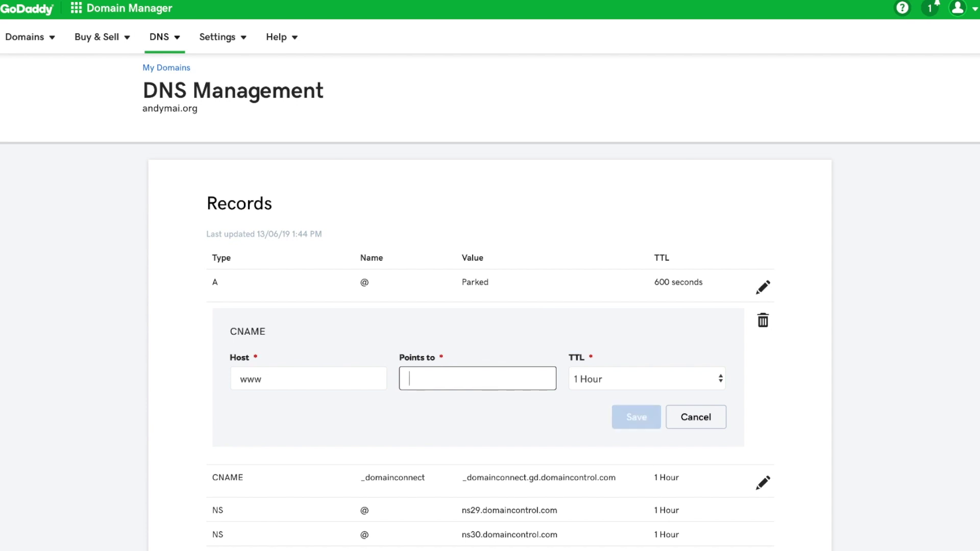
type("target.")
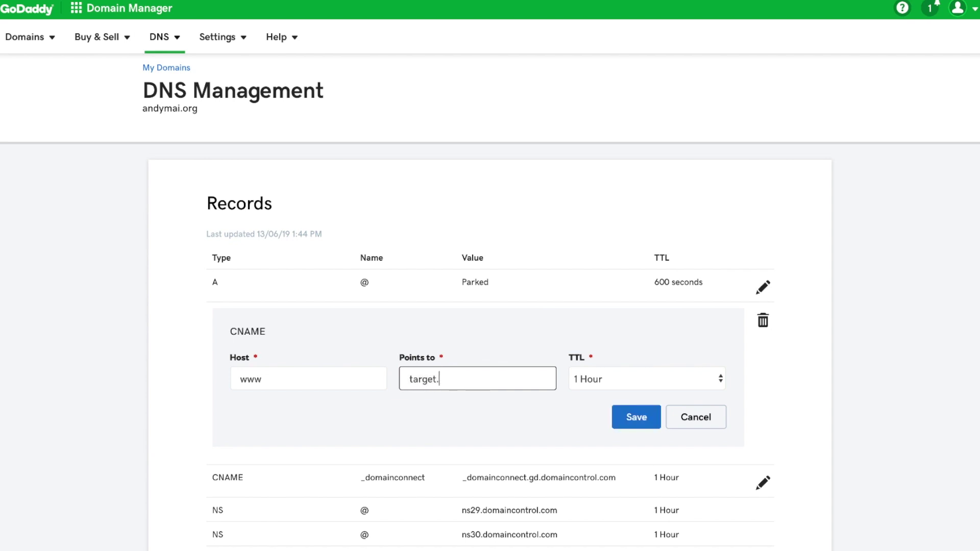
type("clickfunnels.com")
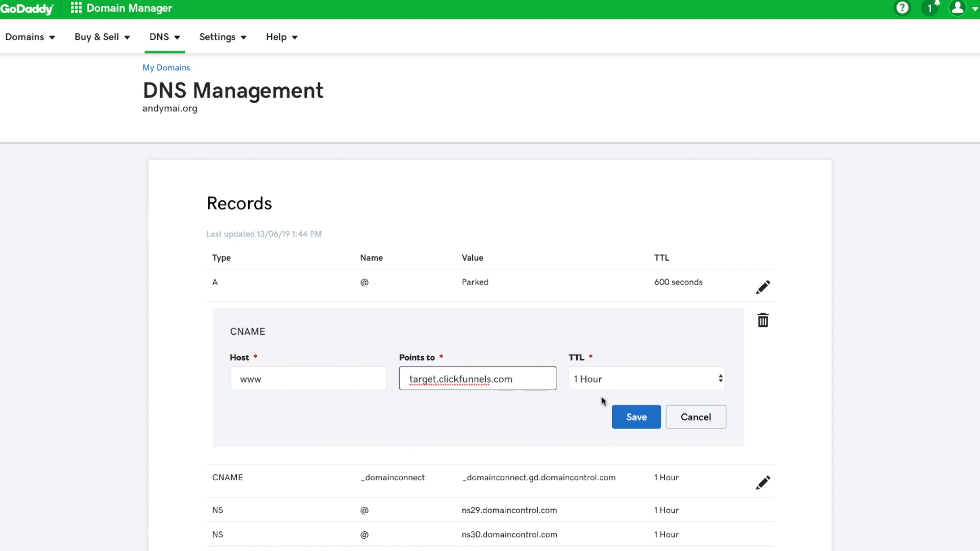
left_click(627, 419)
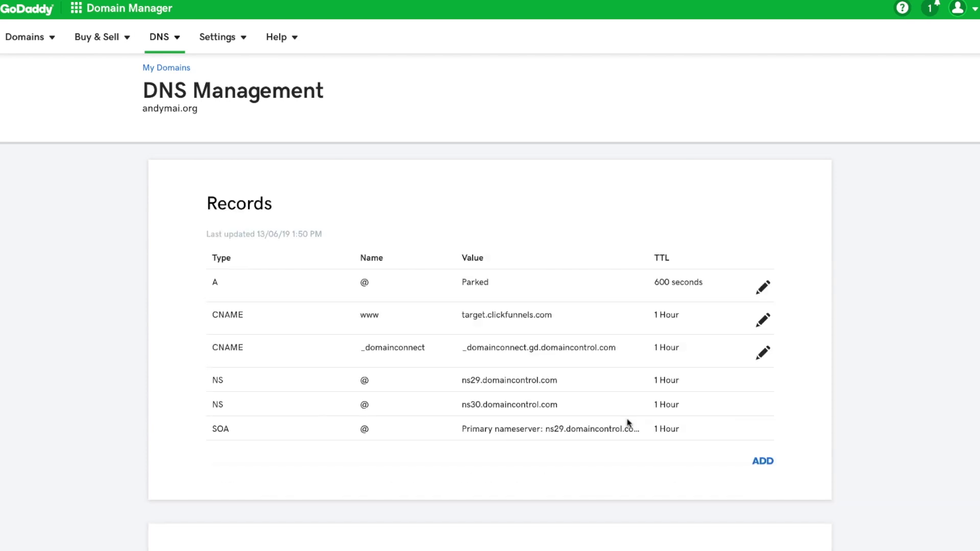
scroll(627, 423, "down", 12)
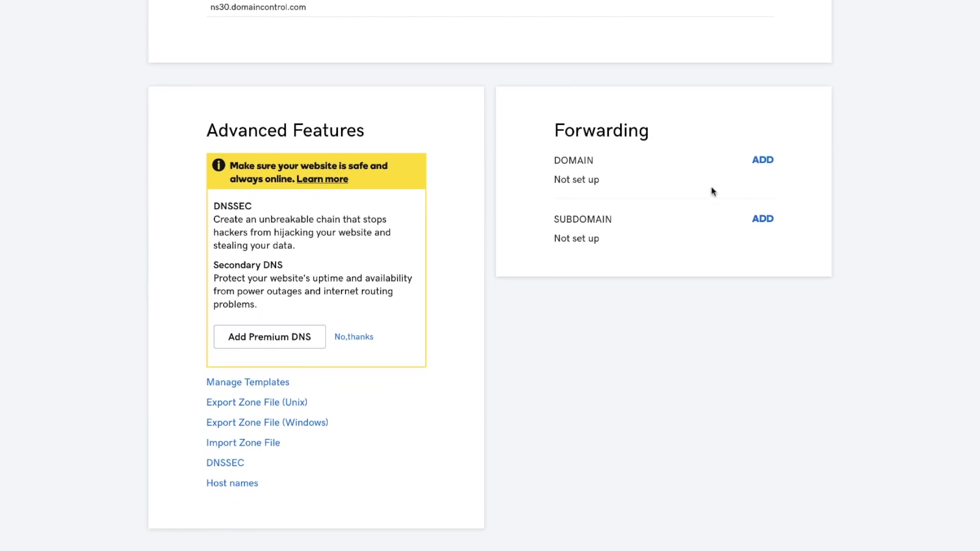
left_click(773, 163)
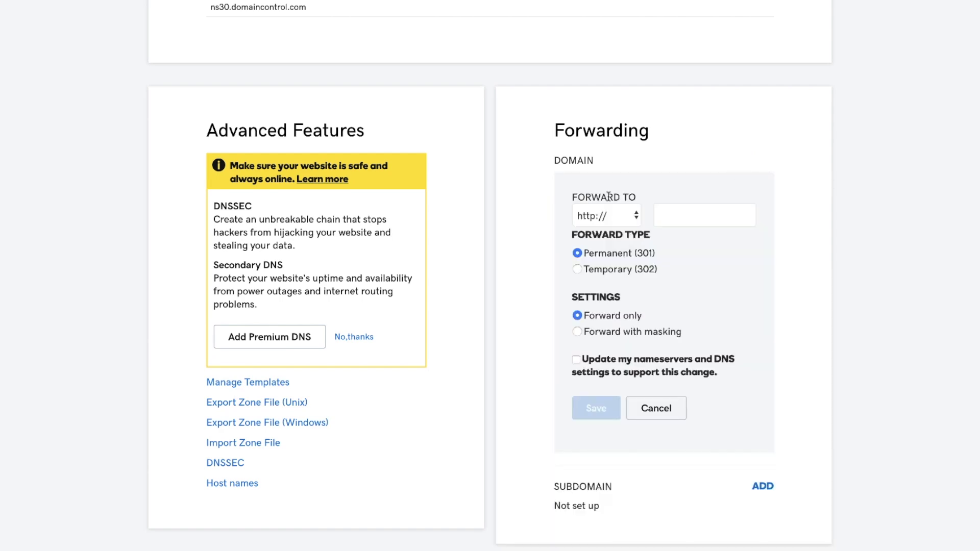
scroll(612, 219, "up", 8)
scroll(611, 219, "up", 5)
scroll(610, 217, "down", 11)
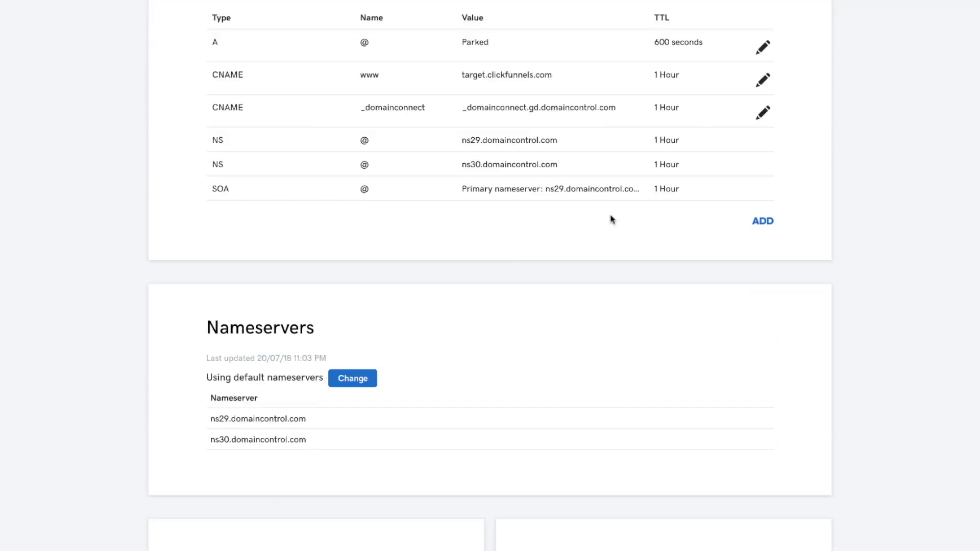
left_click(606, 308)
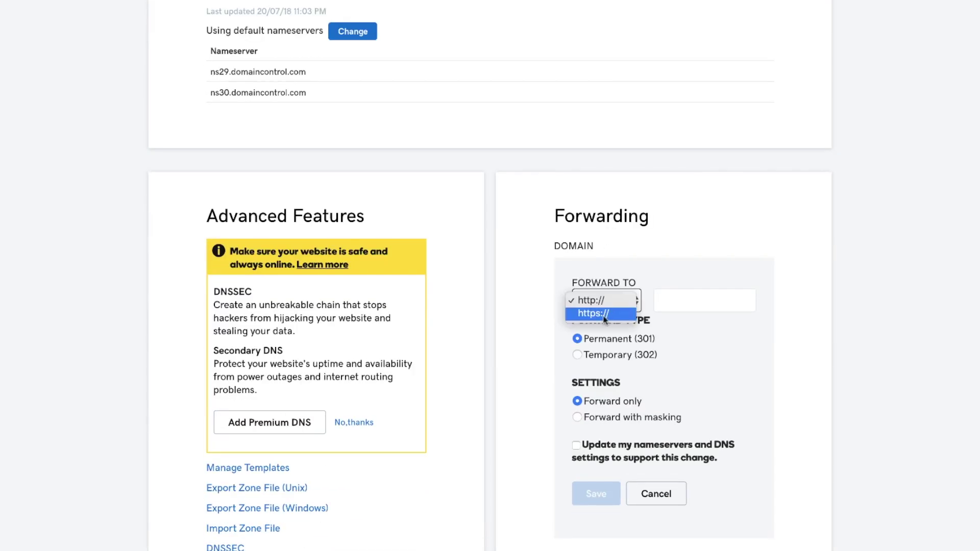
left_click(605, 313)
left_click(675, 309)
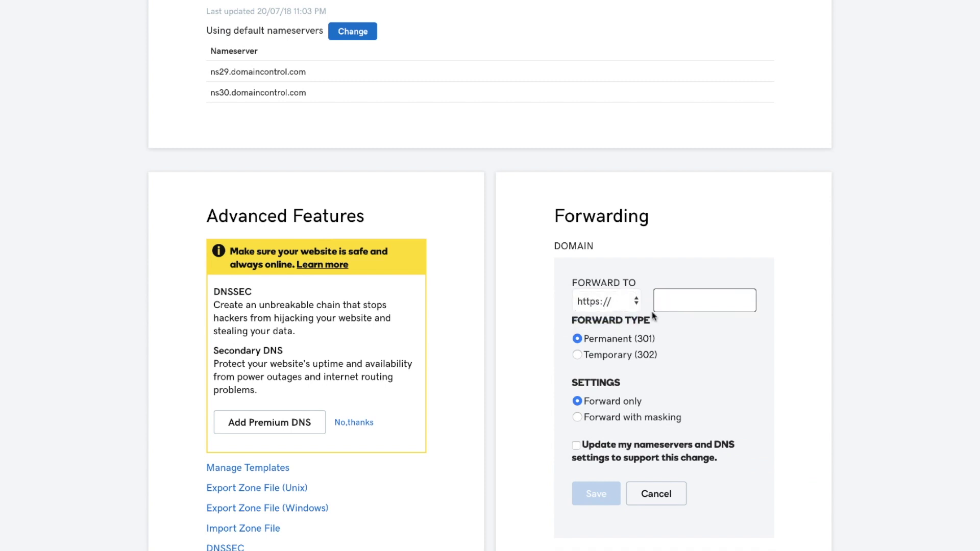
type("www.andym")
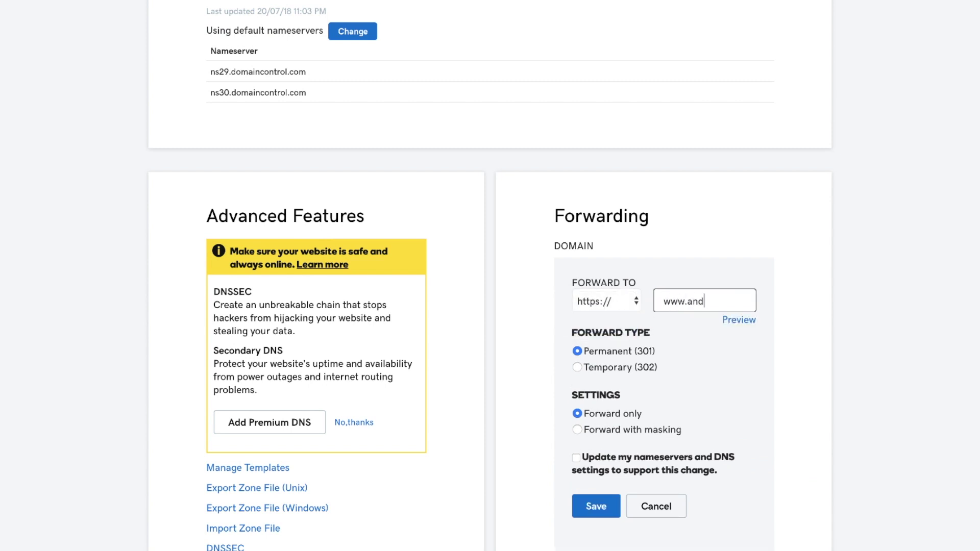
type("ai.rog")
type("org")
key("Escape")
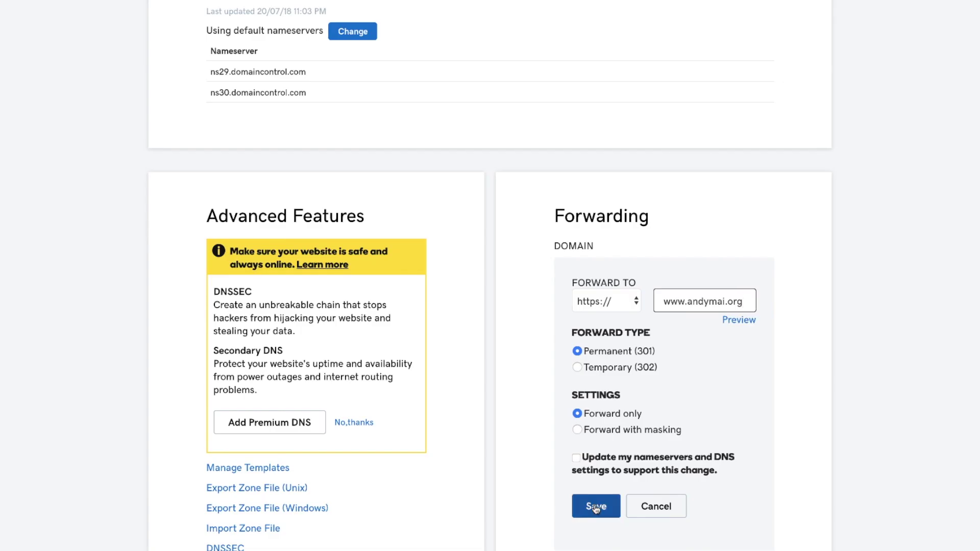
left_click(596, 506)
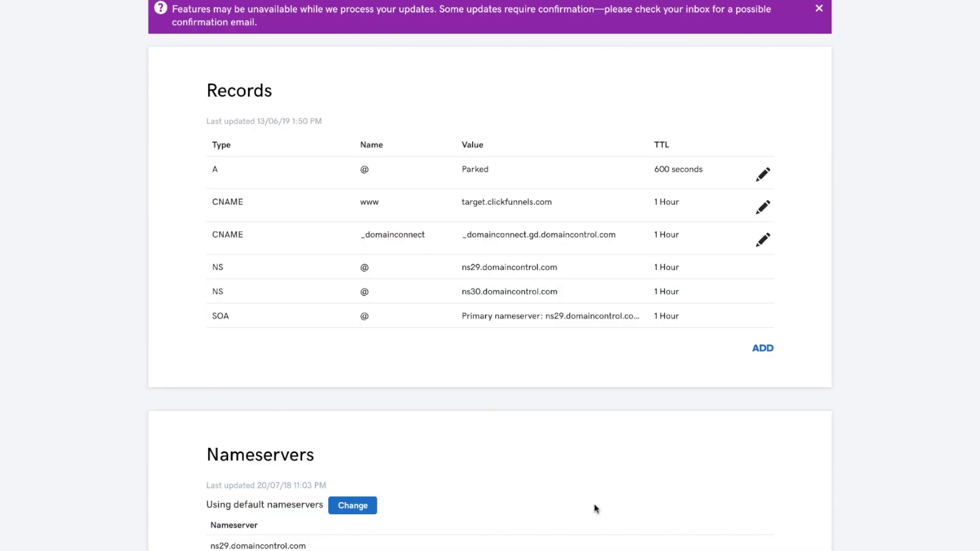
scroll(595, 508, "down", 10)
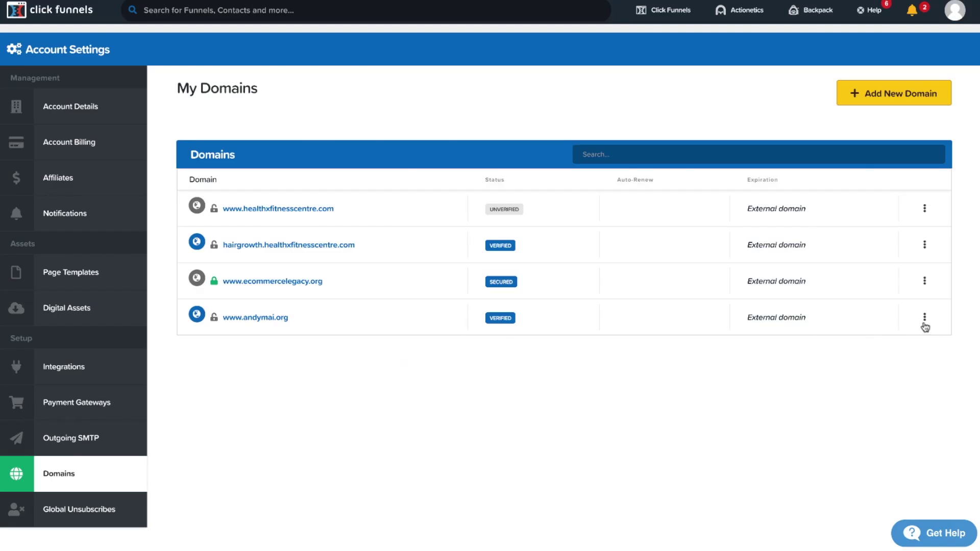
left_click(923, 321)
left_click(908, 337)
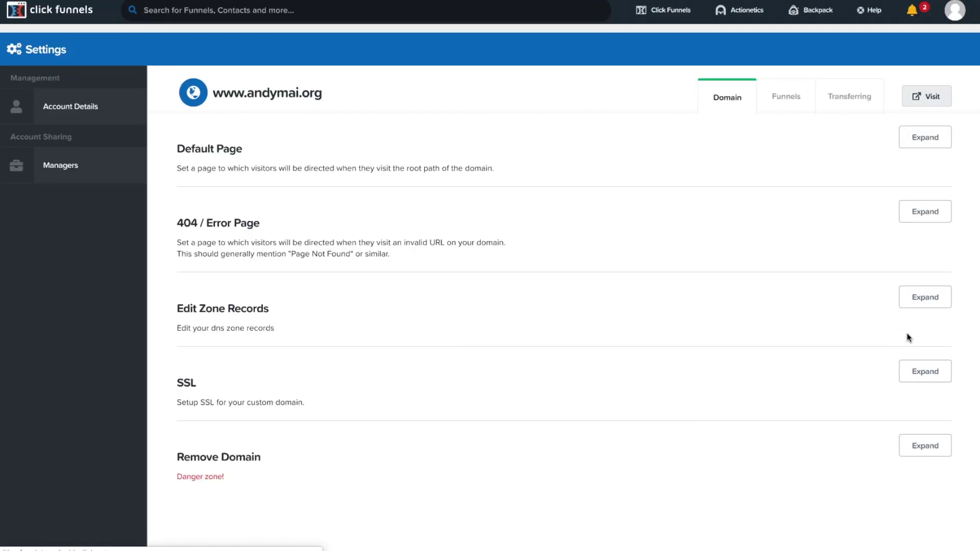
left_click(925, 371)
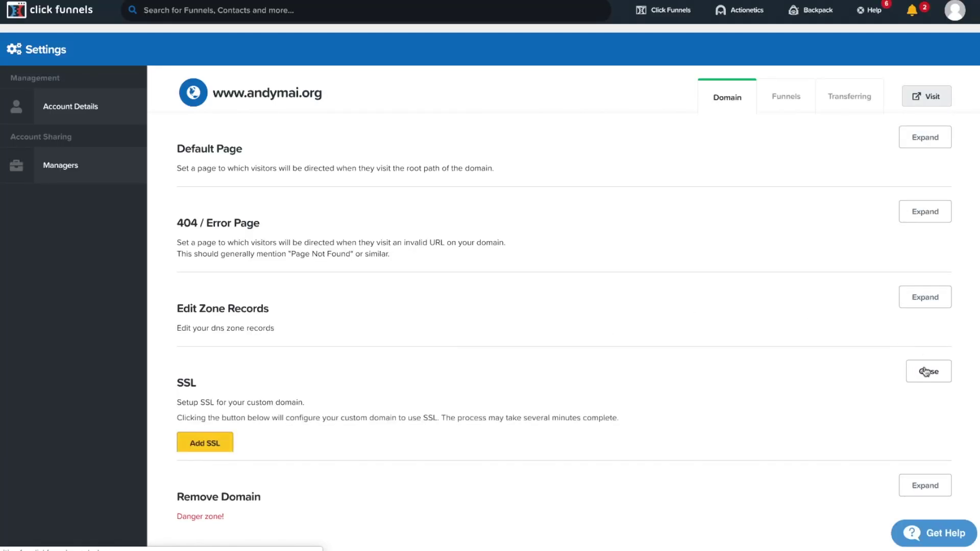
left_click(219, 448)
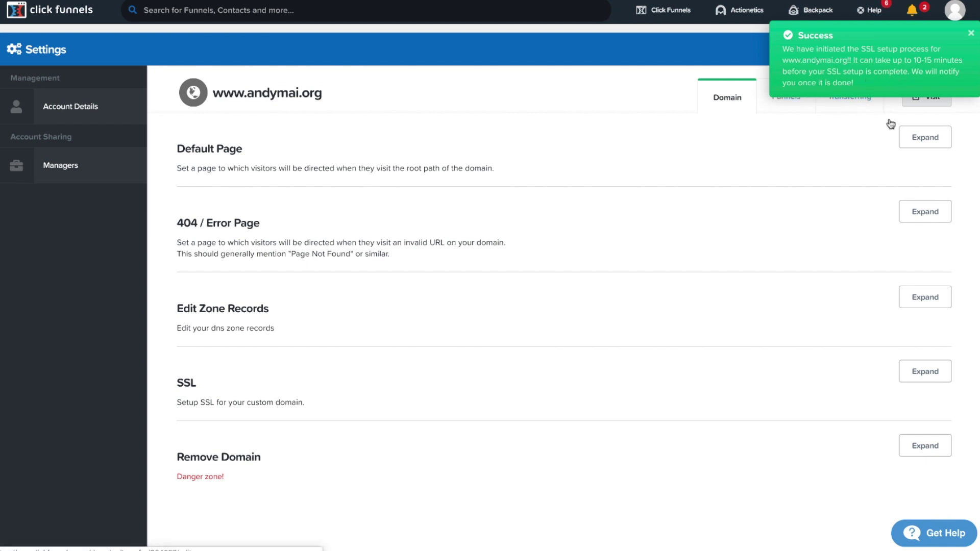
left_click(973, 33)
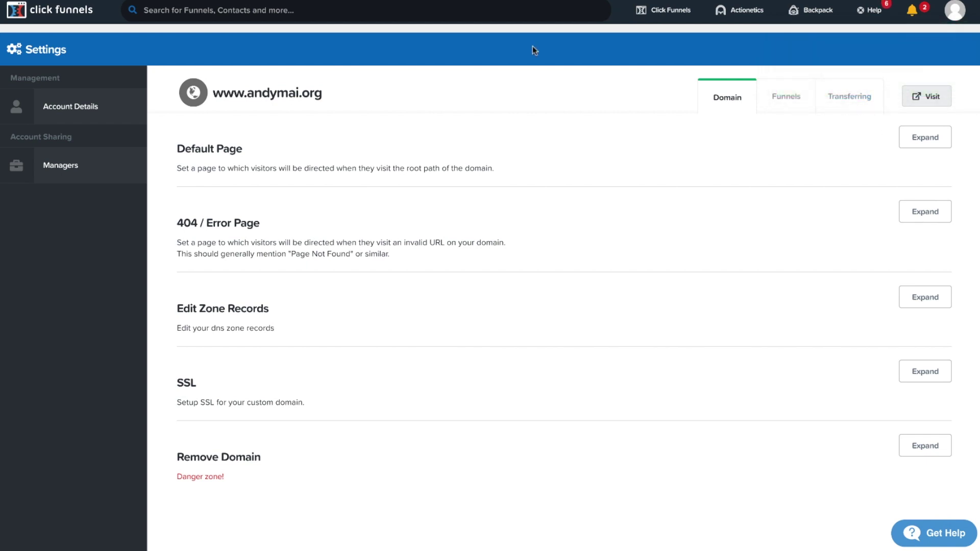
mouse_move(65, 14)
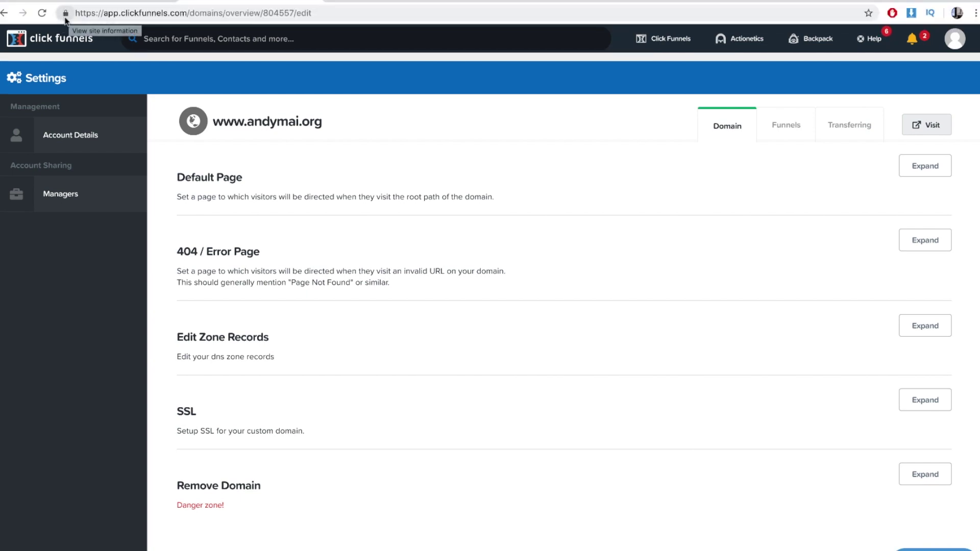
mouse_move(954, 13)
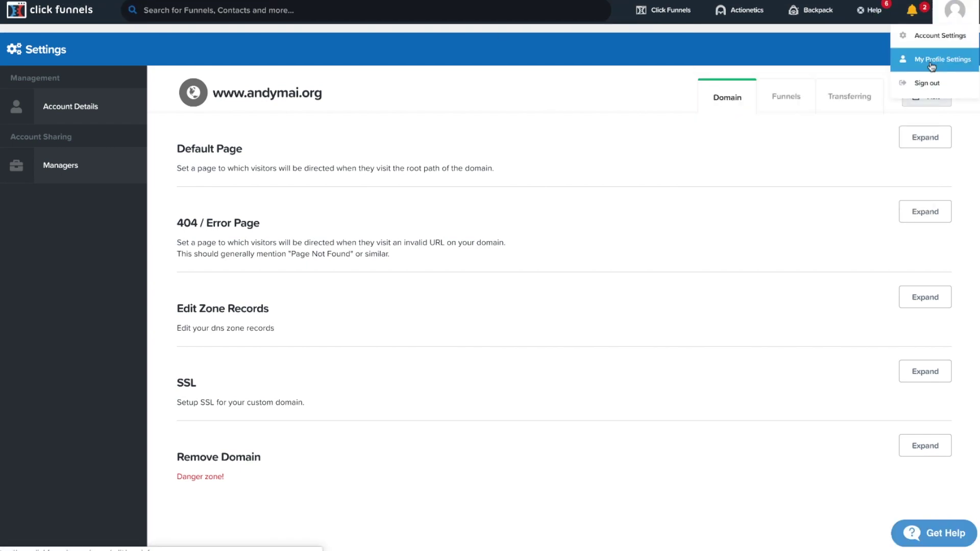